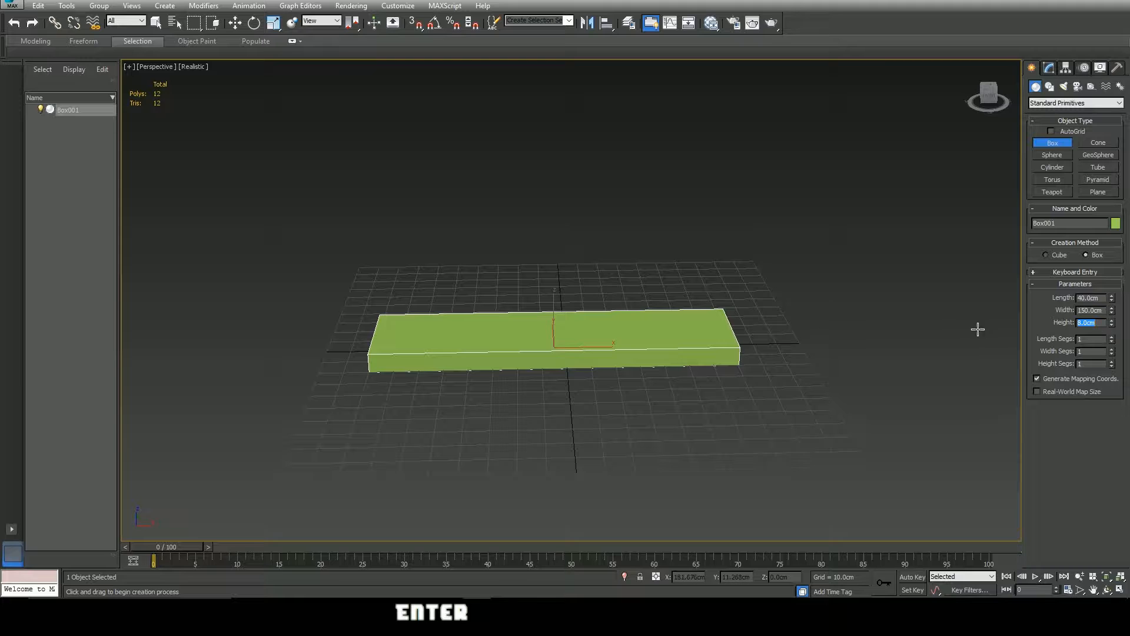
- Set the box's X and Y position to 0 with the Move tool
middle_click_drag(630, 352, 608, 363, "alt")
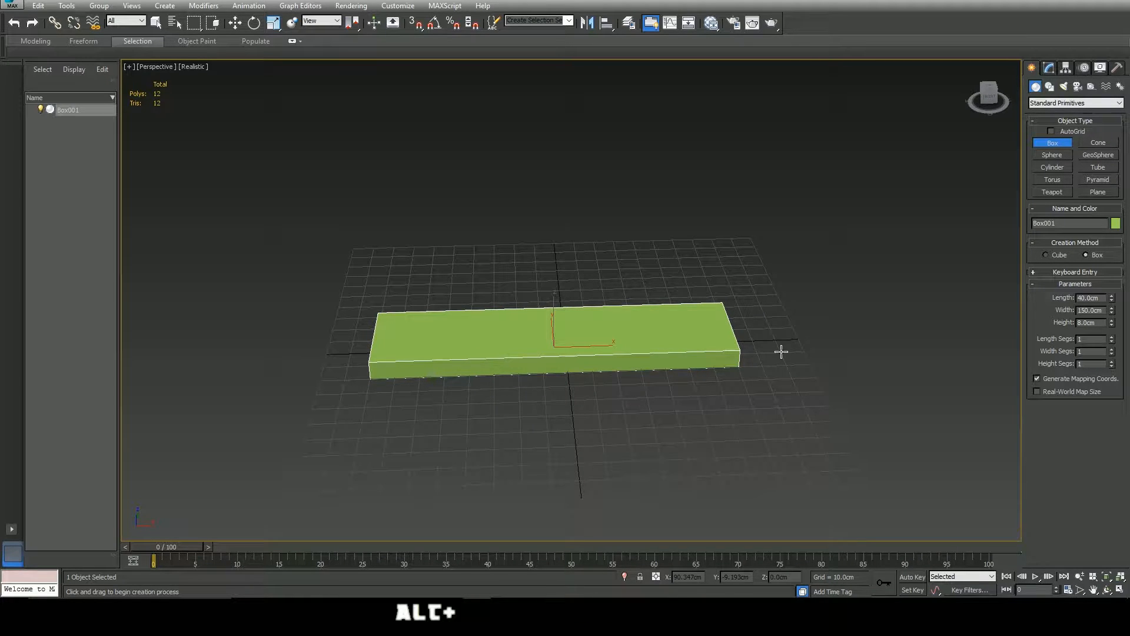
left_click(567, 348)
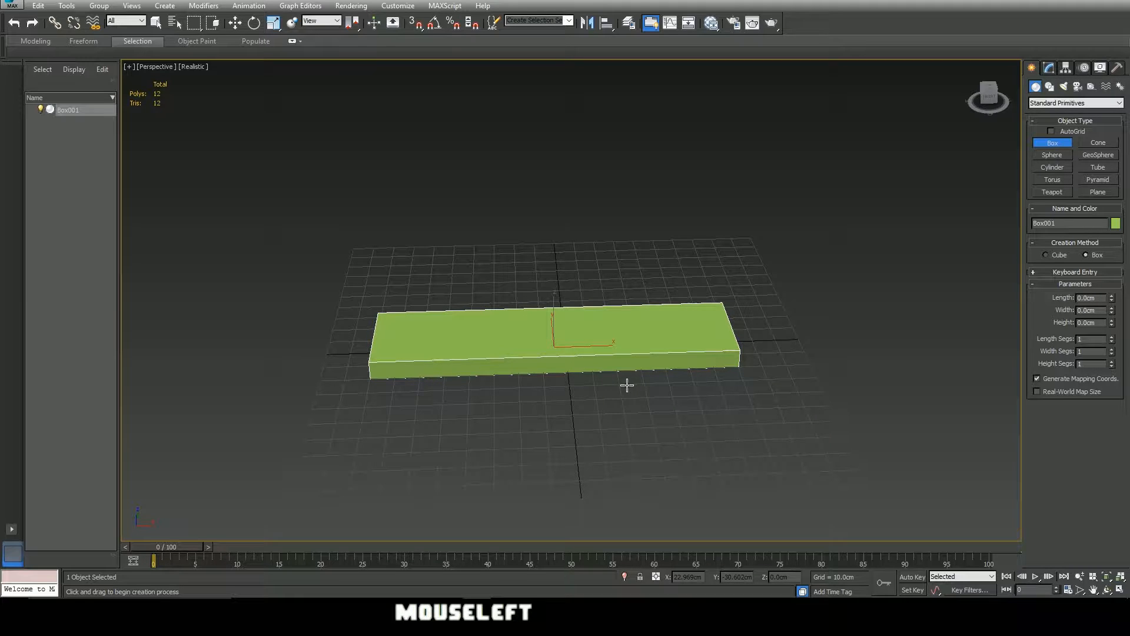
key("w")
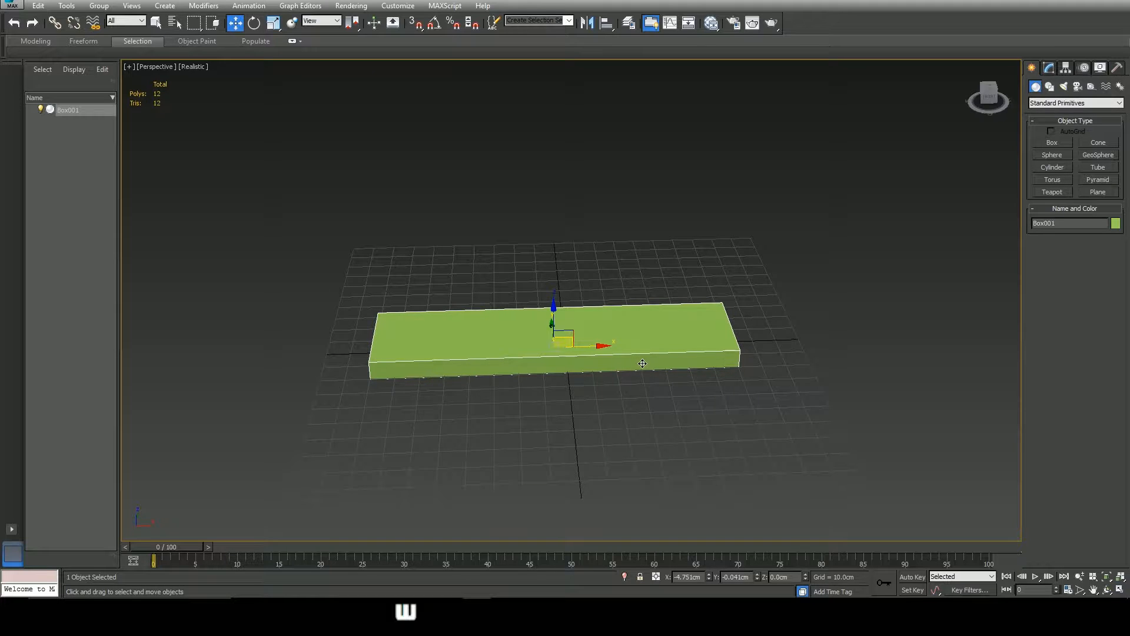
left_click(235, 23)
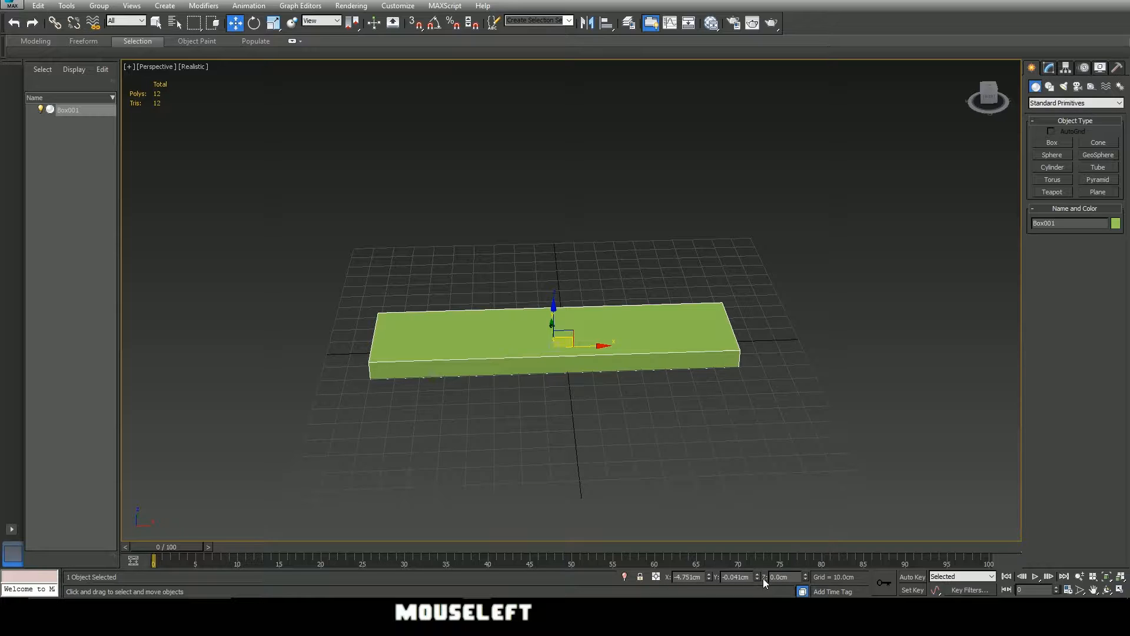
left_click_drag(704, 576, 620, 574)
type("0")
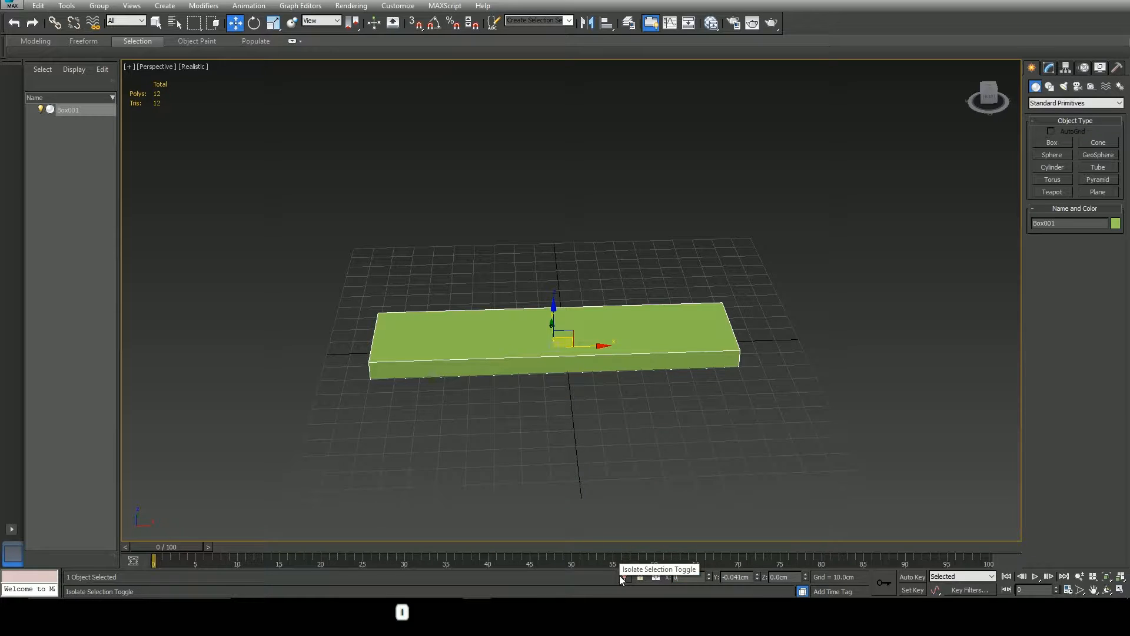
key("Return")
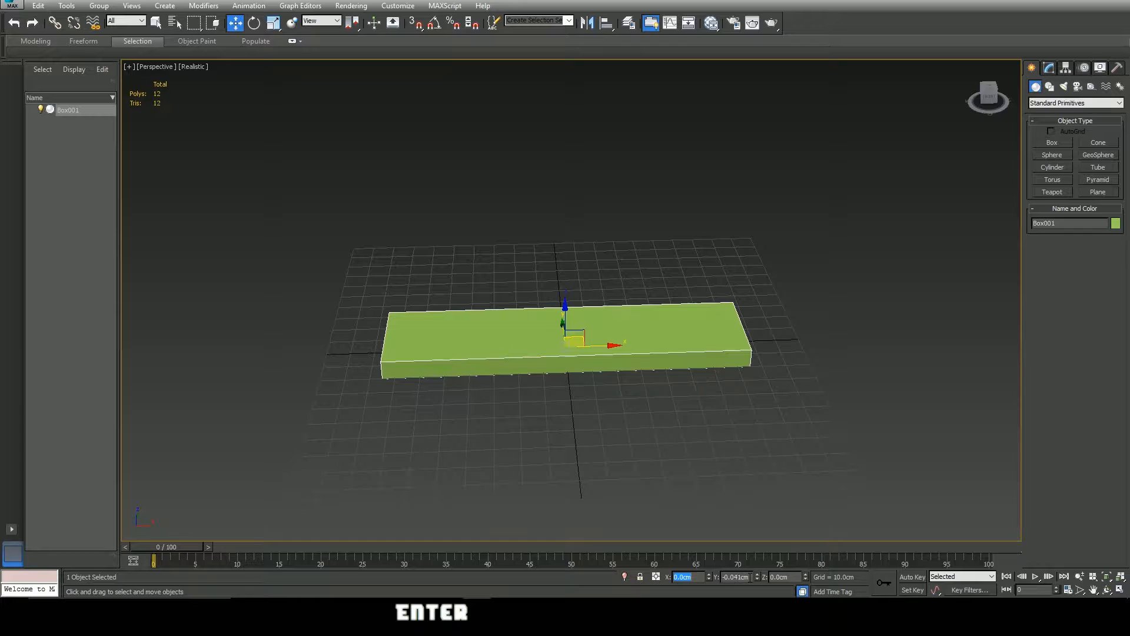
left_click_drag(749, 577, 674, 577)
type("0")
key("Return")
- Center the box's pivot to the object with Affect Pivot Only, and leave pivot editing
middle_click_drag(591, 391, 628, 357, "alt")
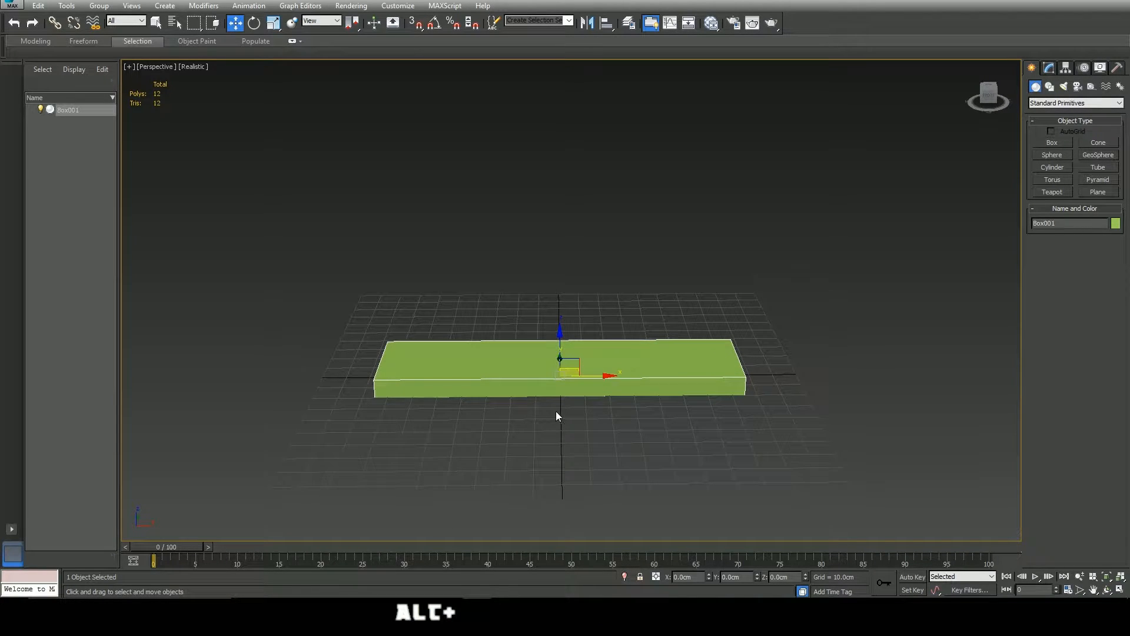
middle_click_drag(855, 328, 850, 307, "alt")
left_click(1065, 69)
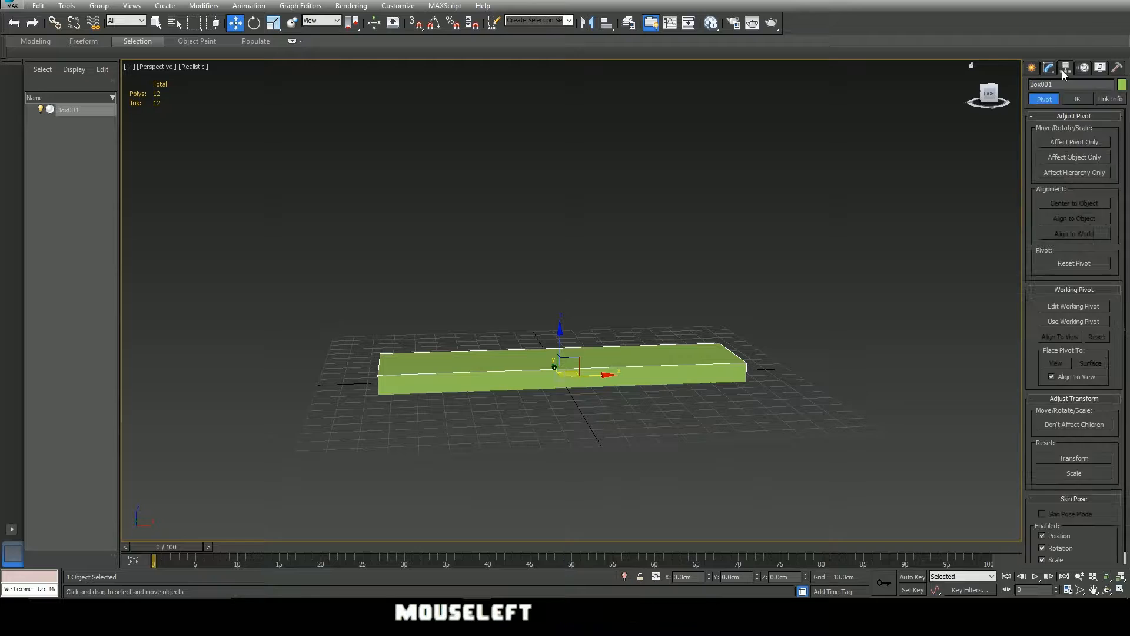
left_click(1075, 141)
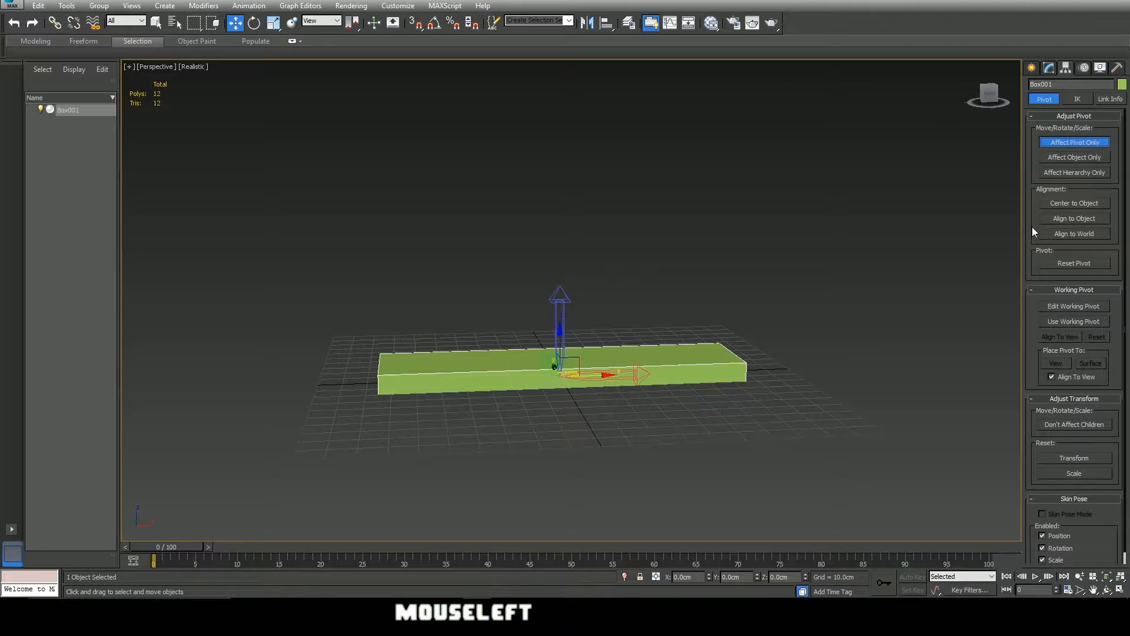
left_click(1073, 203)
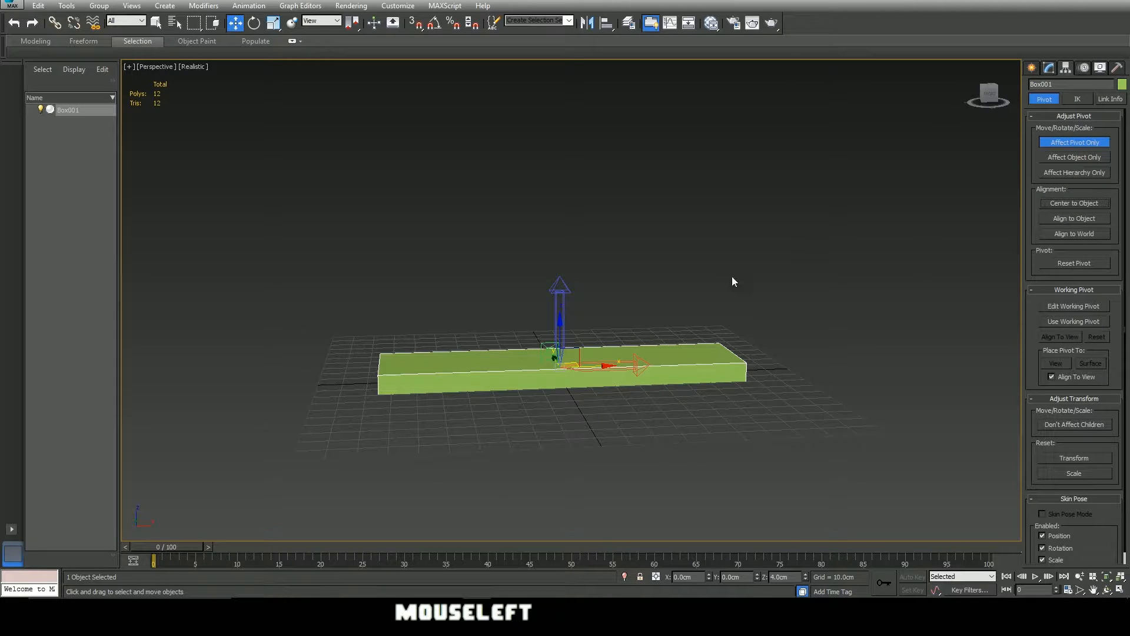
middle_click_drag(732, 277, 601, 371, "alt")
scroll(574, 355, "up", 5)
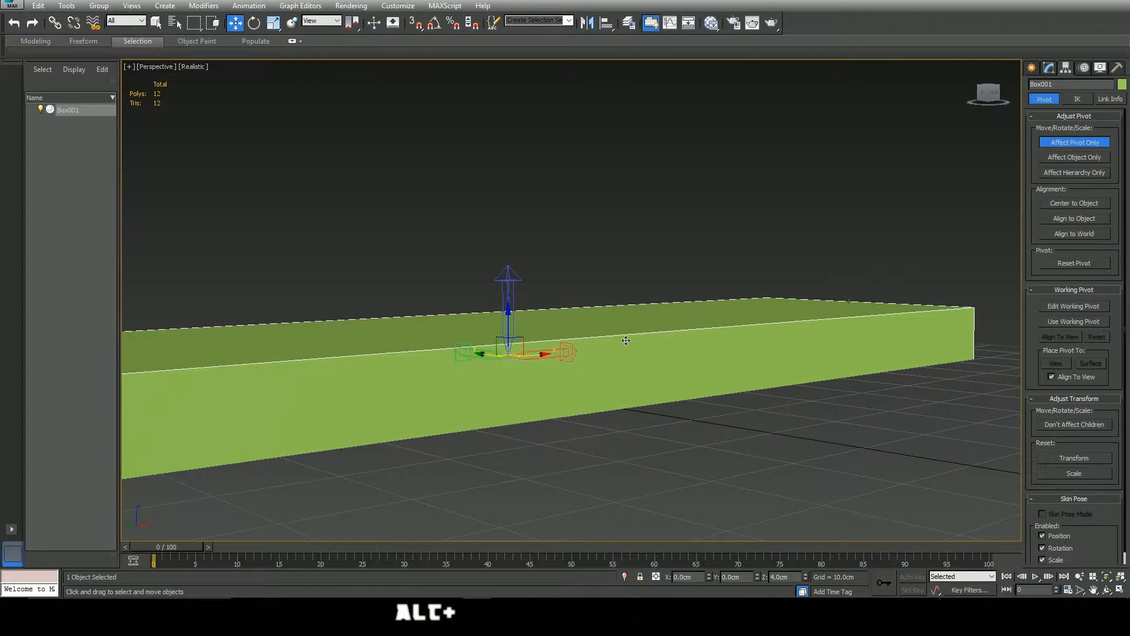
left_click(1059, 142)
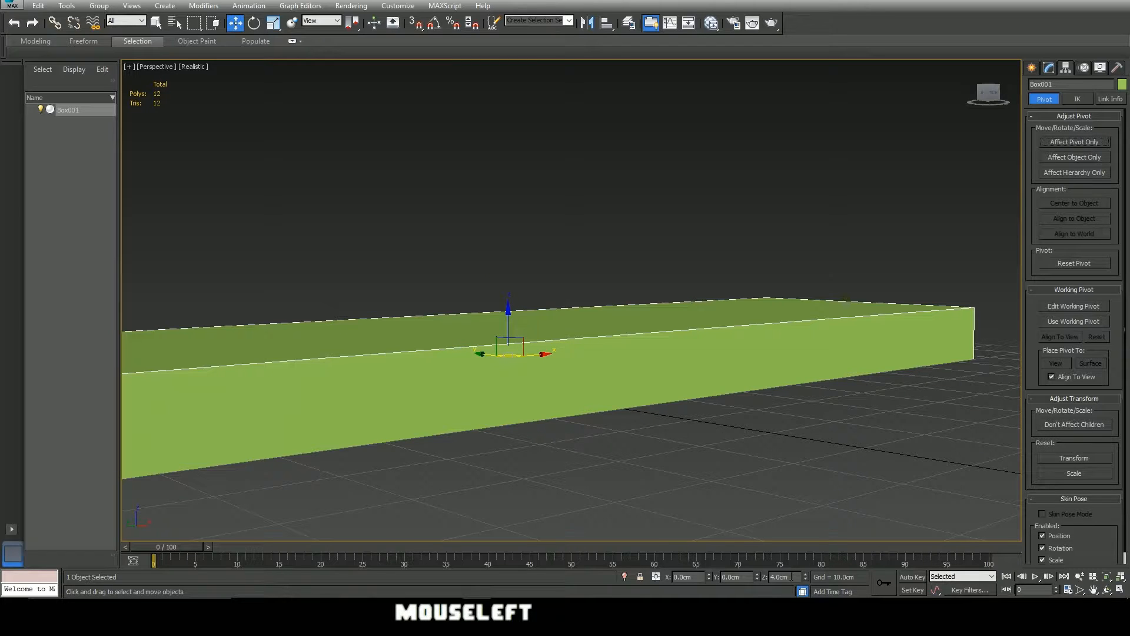
- Set the box's Z position to 0 using its centered pivot
left_click_drag(794, 579, 738, 581)
type("0")
key("Return")
scroll(548, 377, "down", 3)
middle_click_drag(548, 377, 600, 341, "alt")
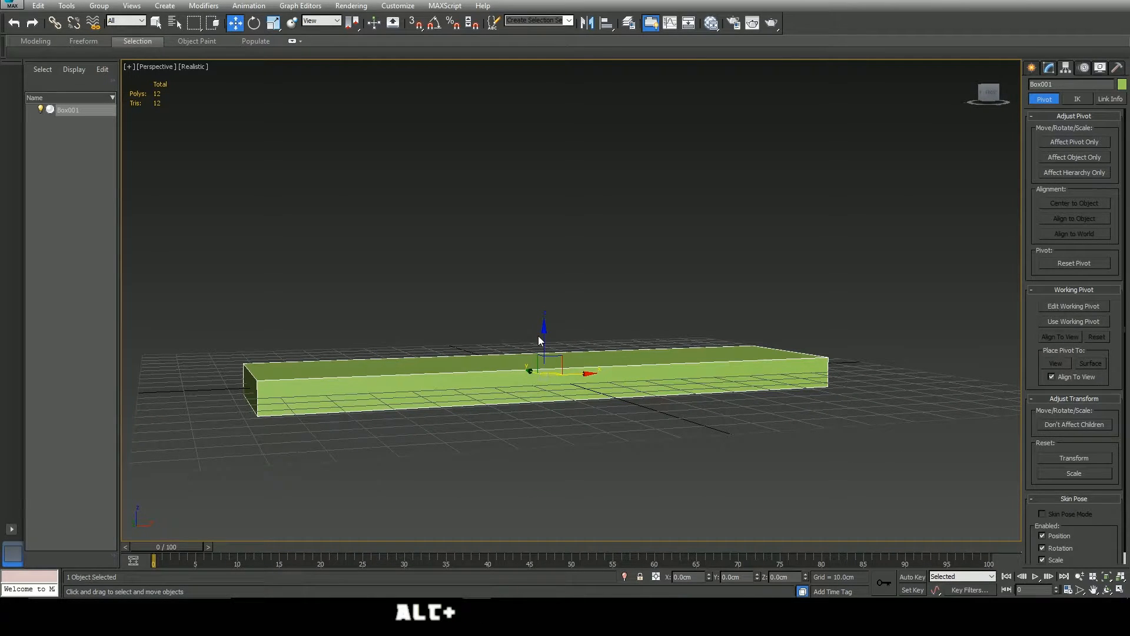
middle_click_drag(576, 370, 645, 377, "alt")
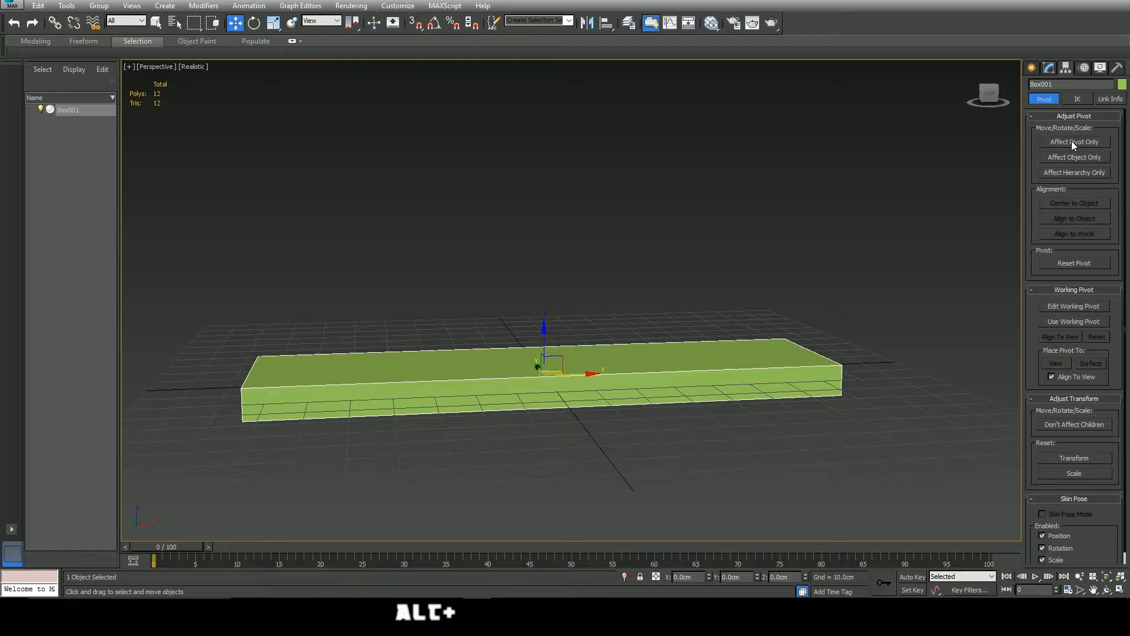
- Activate Affect Pivot Only for the box and turn on 3D snapping with only Vertex enabled
left_click(1066, 70)
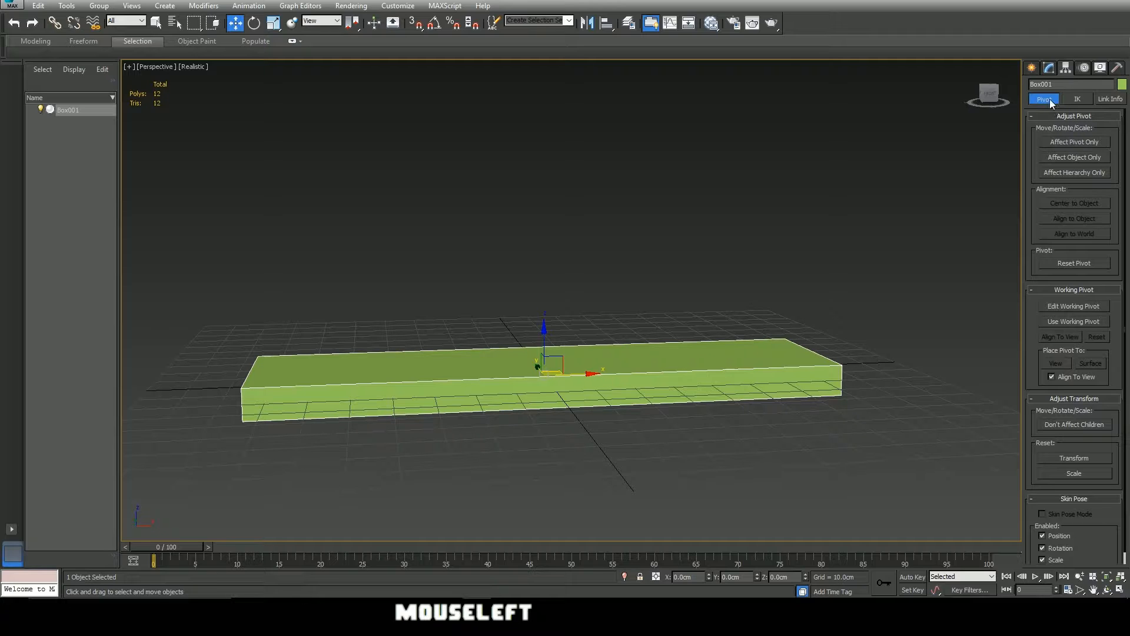
left_click(1071, 143)
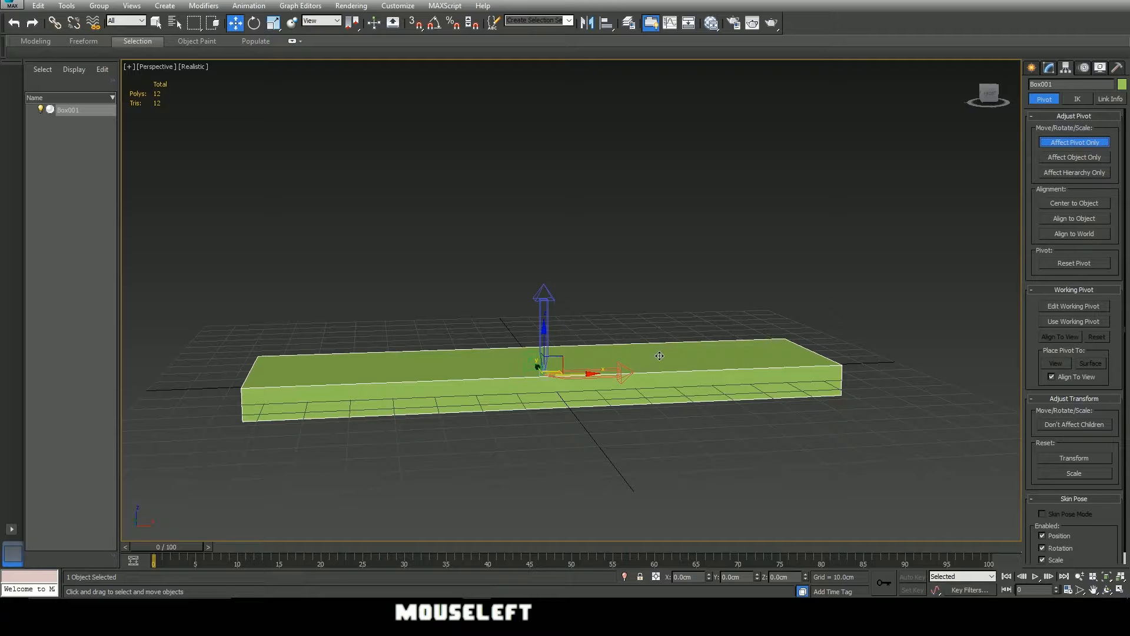
key("alt")
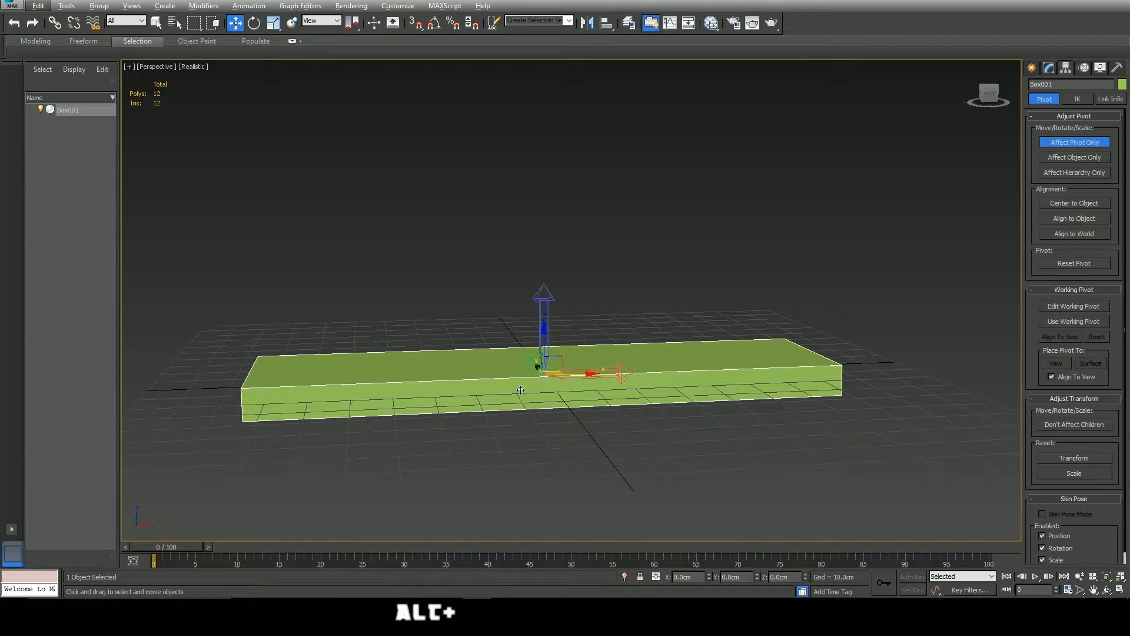
middle_click_drag(521, 390, 560, 362, "alt")
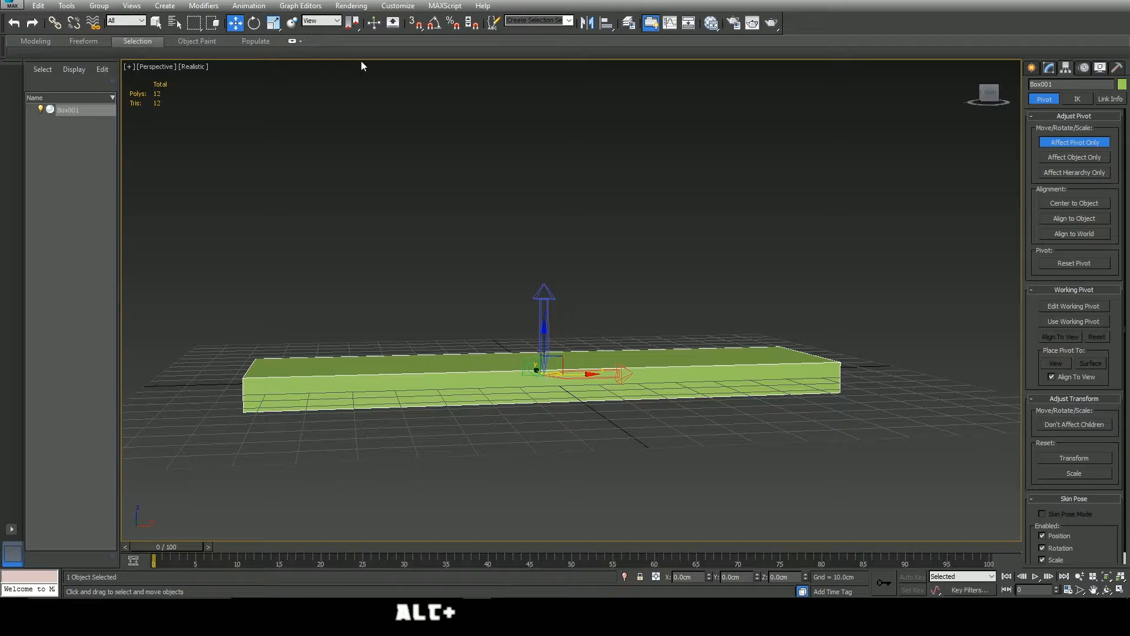
left_click(416, 25)
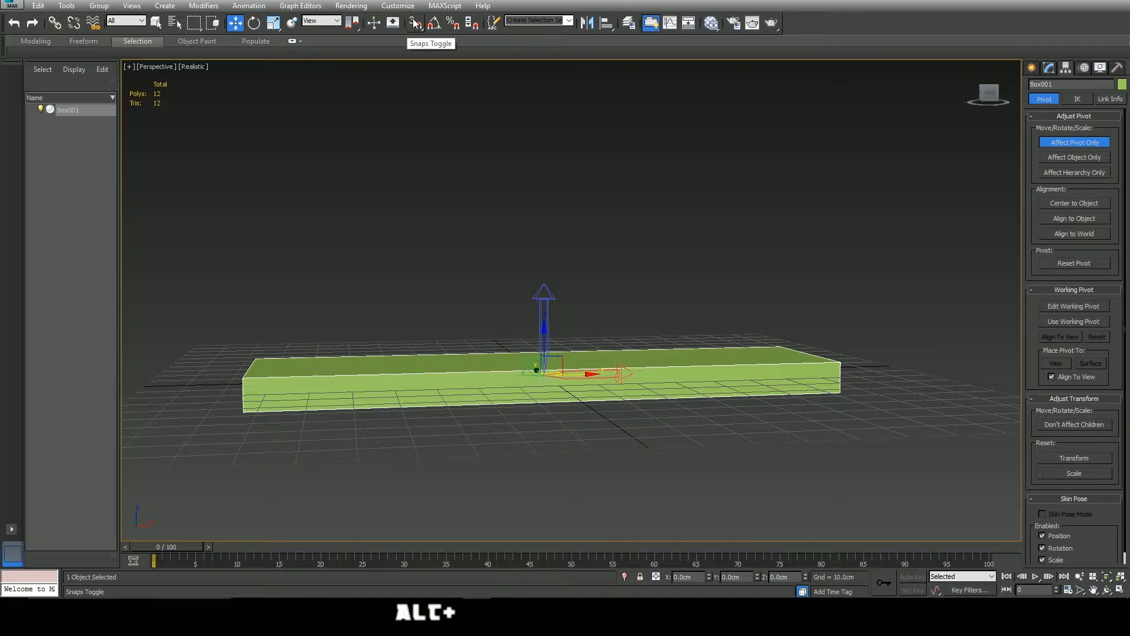
left_click(416, 25)
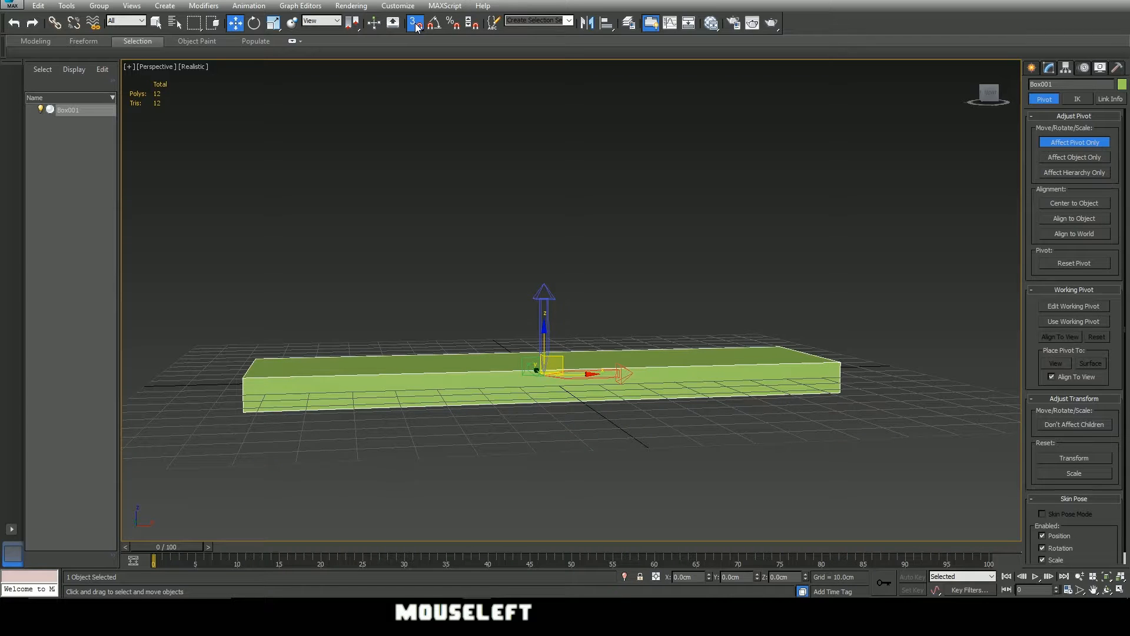
right_click(416, 25)
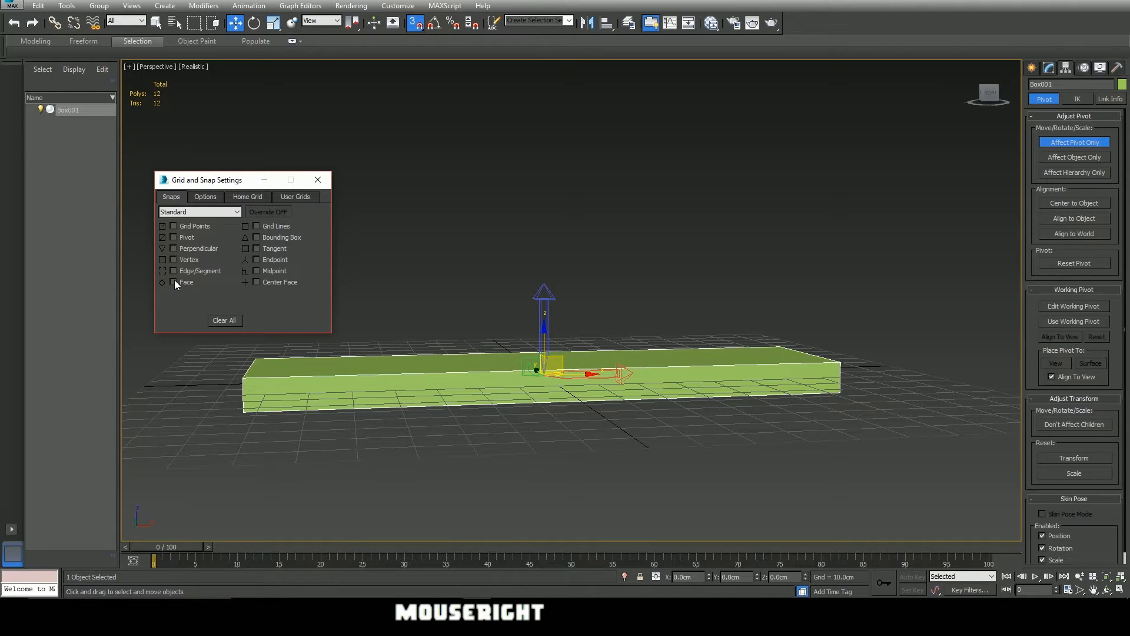
middle_click_drag(553, 356, 539, 379, "alt")
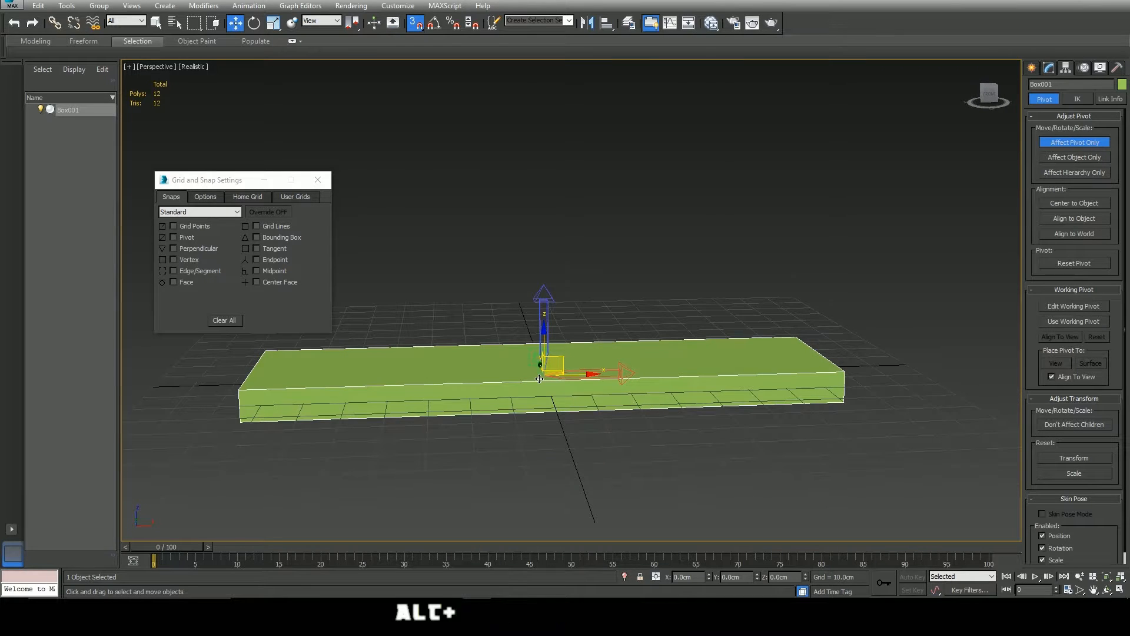
left_click(175, 260)
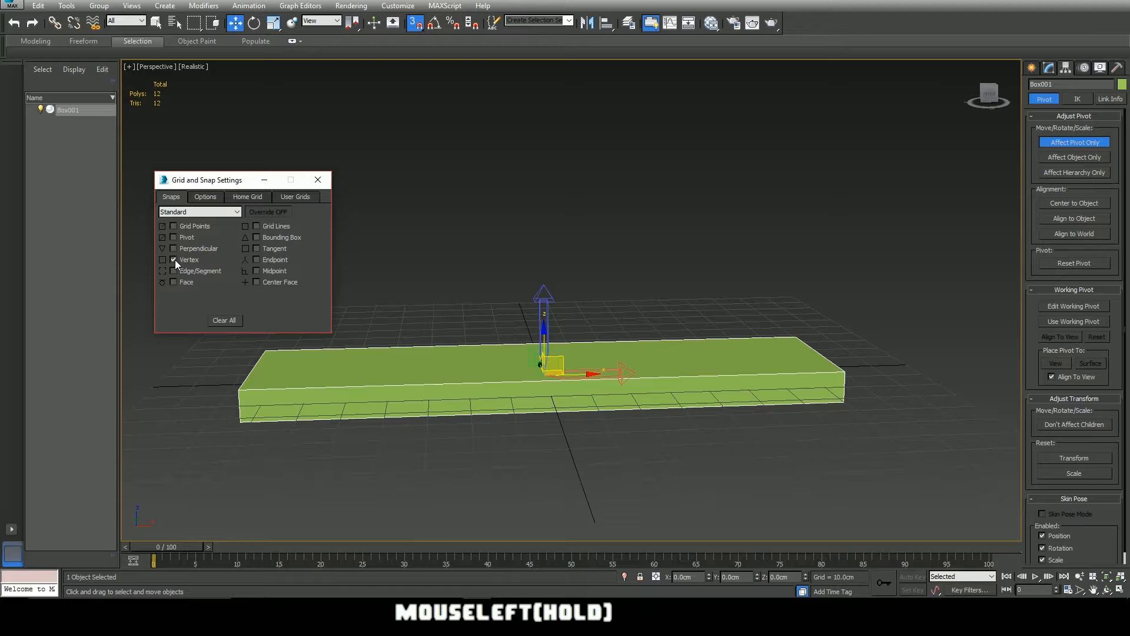
left_click(318, 179)
- Snap the pivot to the box's lower corner vertex at X -75, Y -20, Z -4 cm, and leave pivot editing
middle_click_drag(457, 282, 510, 333, "alt")
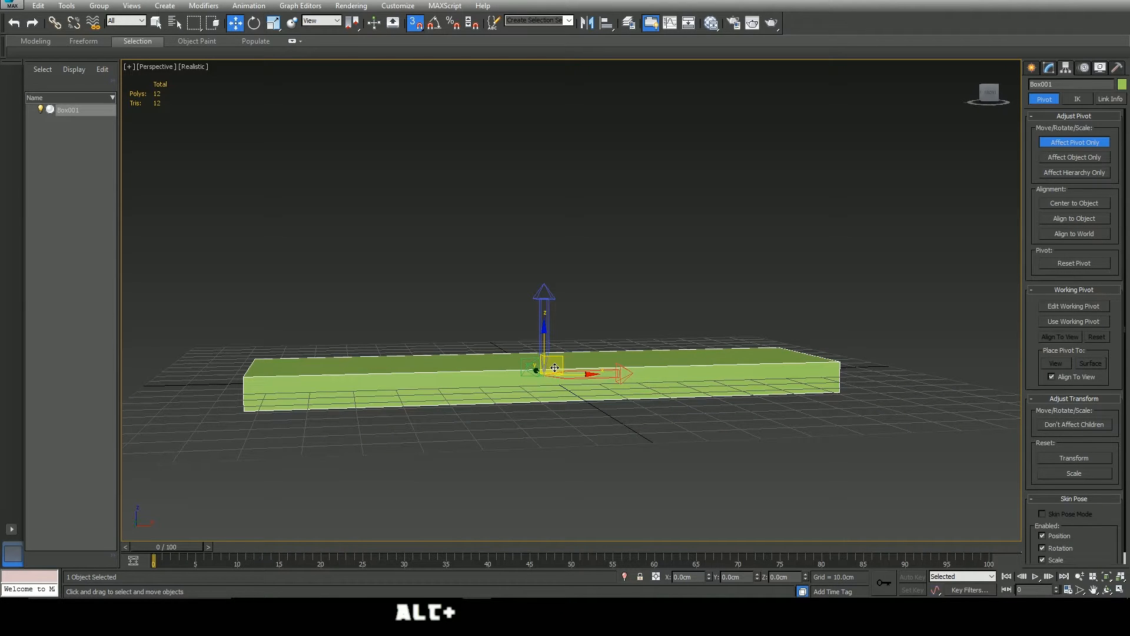
left_click_drag(547, 371, 245, 411)
middle_click_drag(245, 410, 412, 347, "alt")
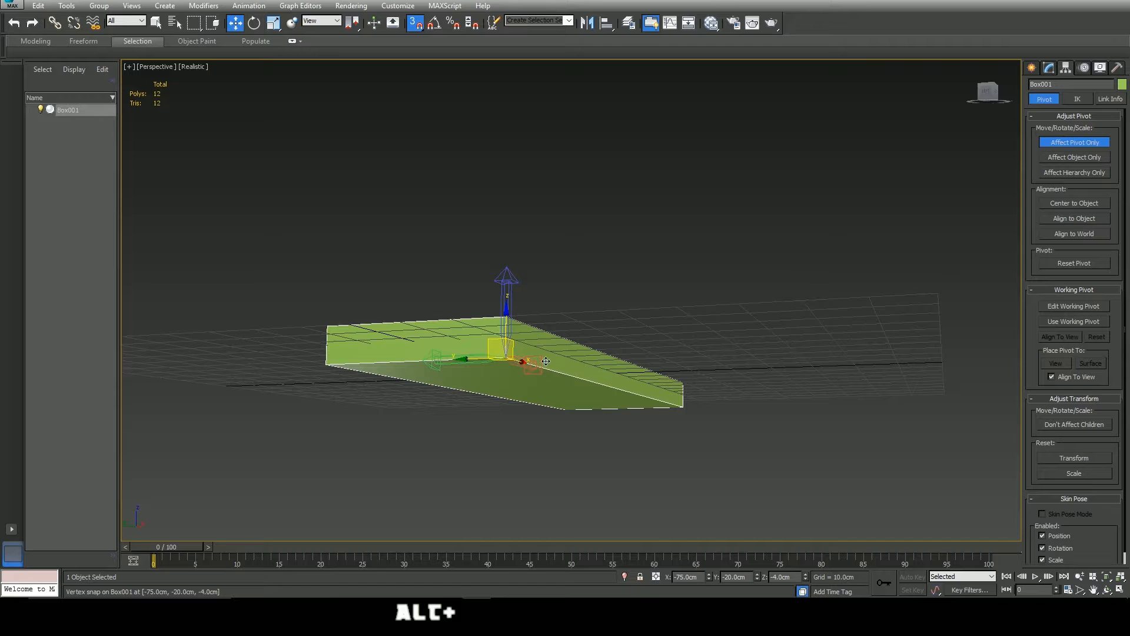
middle_click_drag(615, 345, 511, 368, "alt")
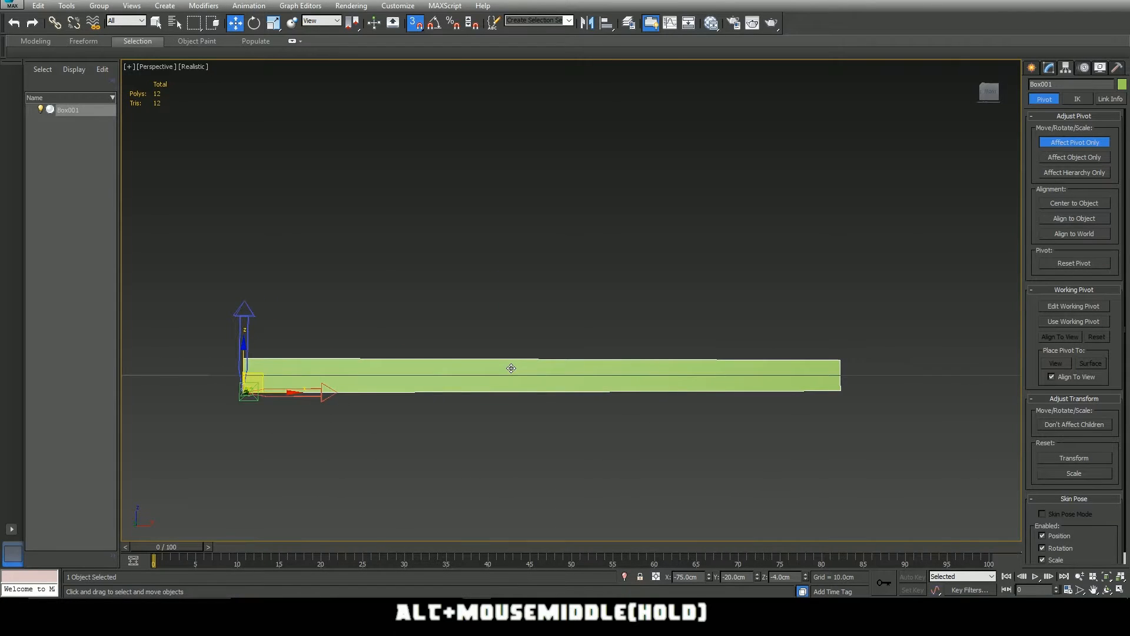
left_click(1082, 144)
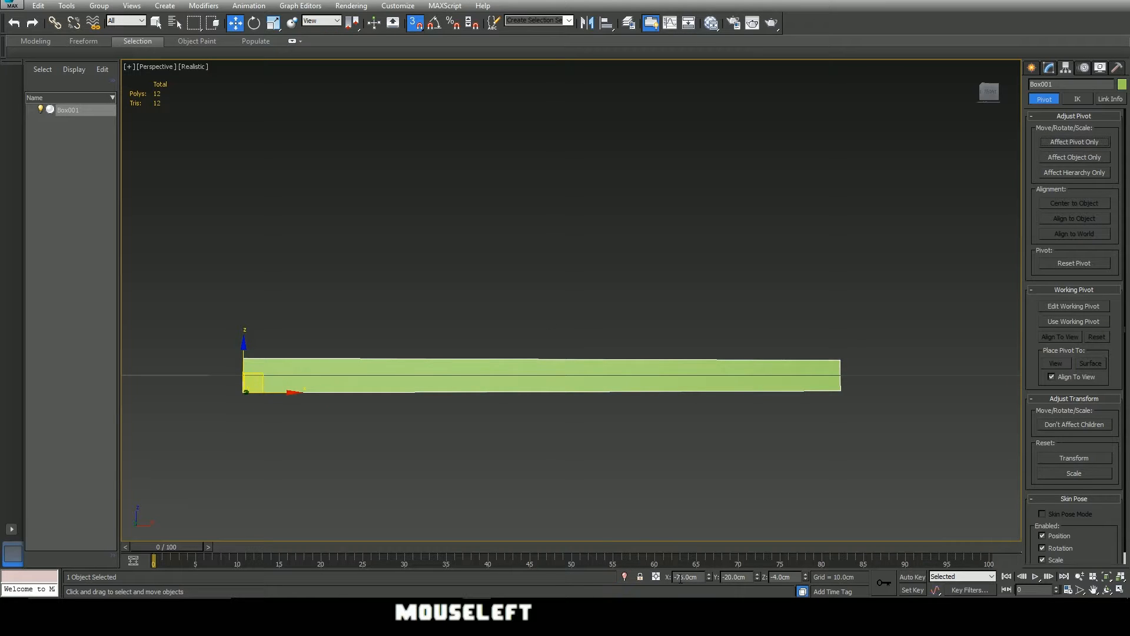
- Set the box's Z position to 0 so its underside rests on the grid
middle_click_drag(243, 392, 268, 400, "alt")
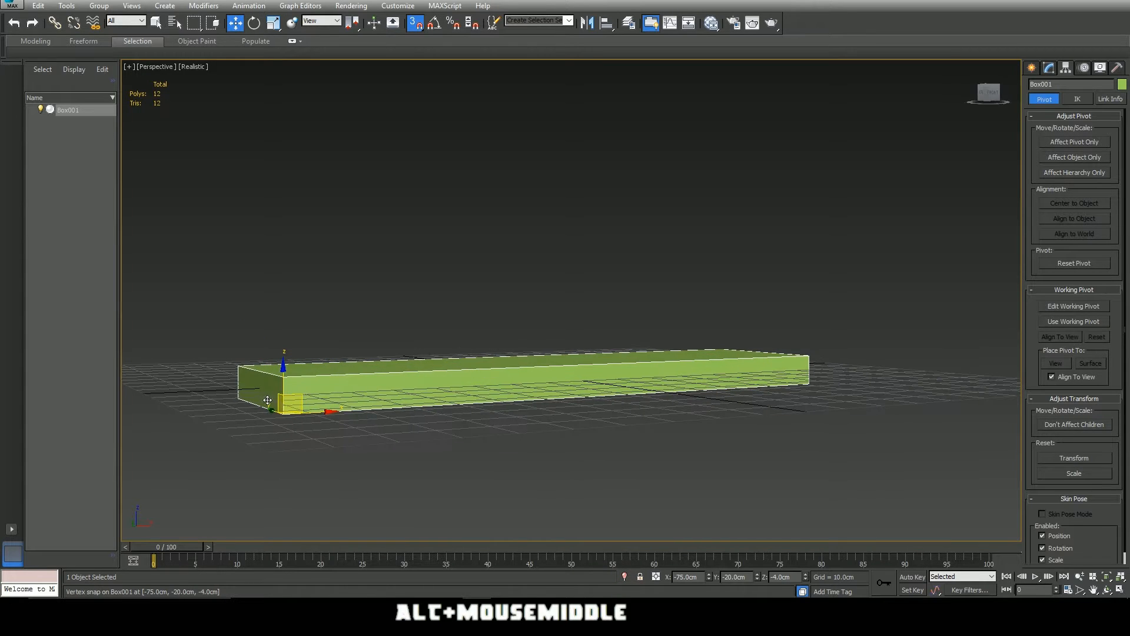
middle_click_drag(524, 416, 386, 398, "alt")
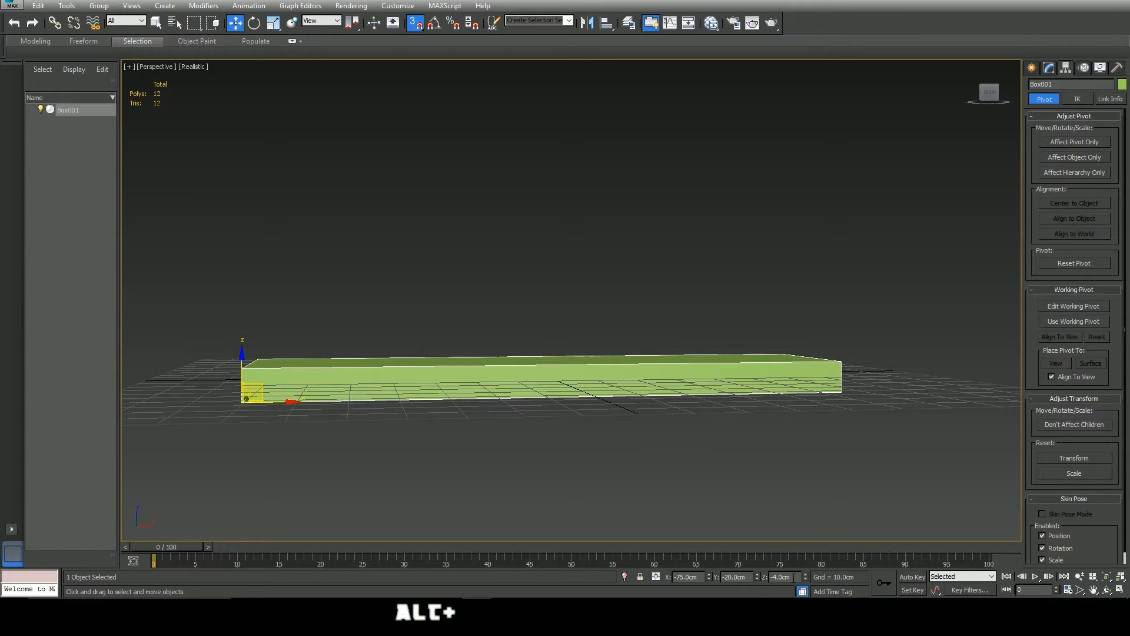
left_click_drag(793, 578, 727, 578)
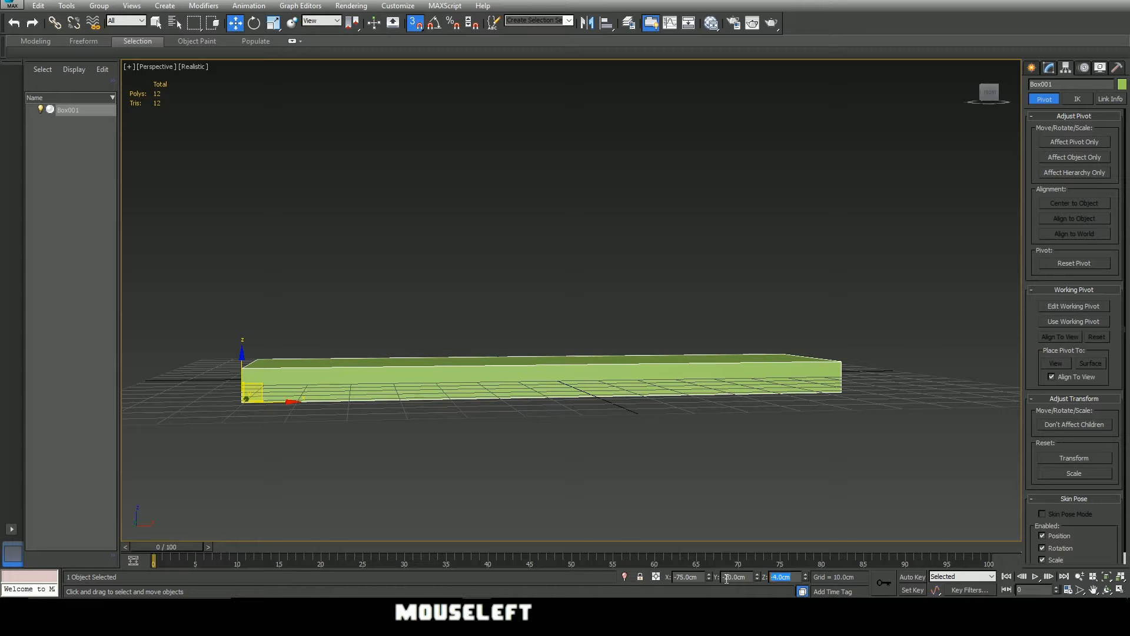
type("0")
key("Return")
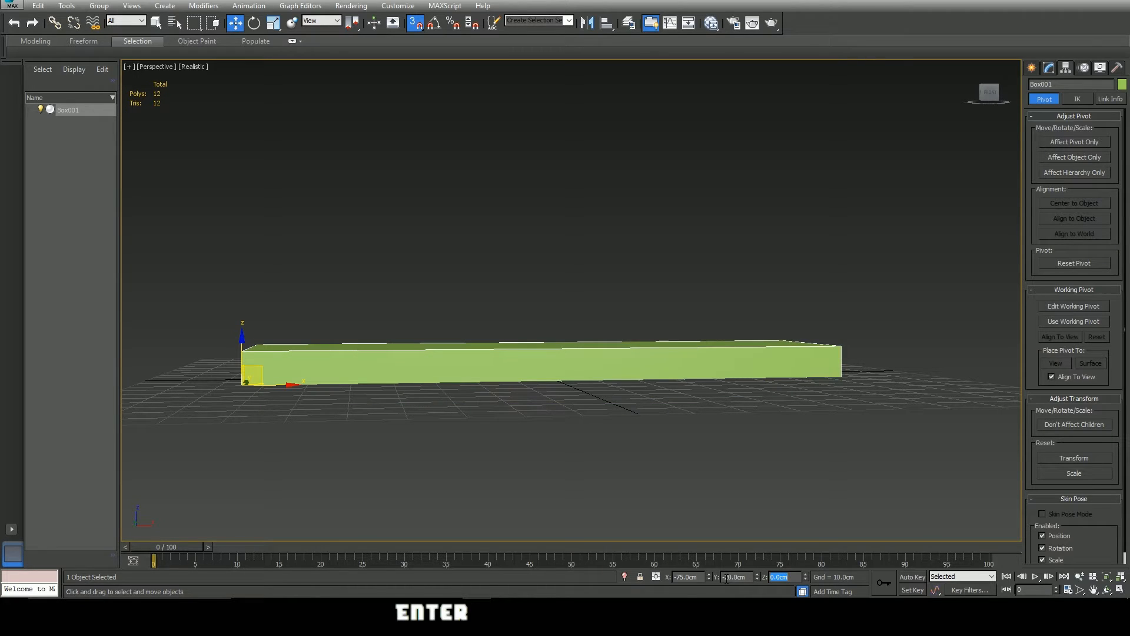
- Using Affect Pivot Only, set the box's pivot to X 0 and Y 0 on the grid, and leave pivot editing
middle_click_drag(530, 329, 502, 354, "alt")
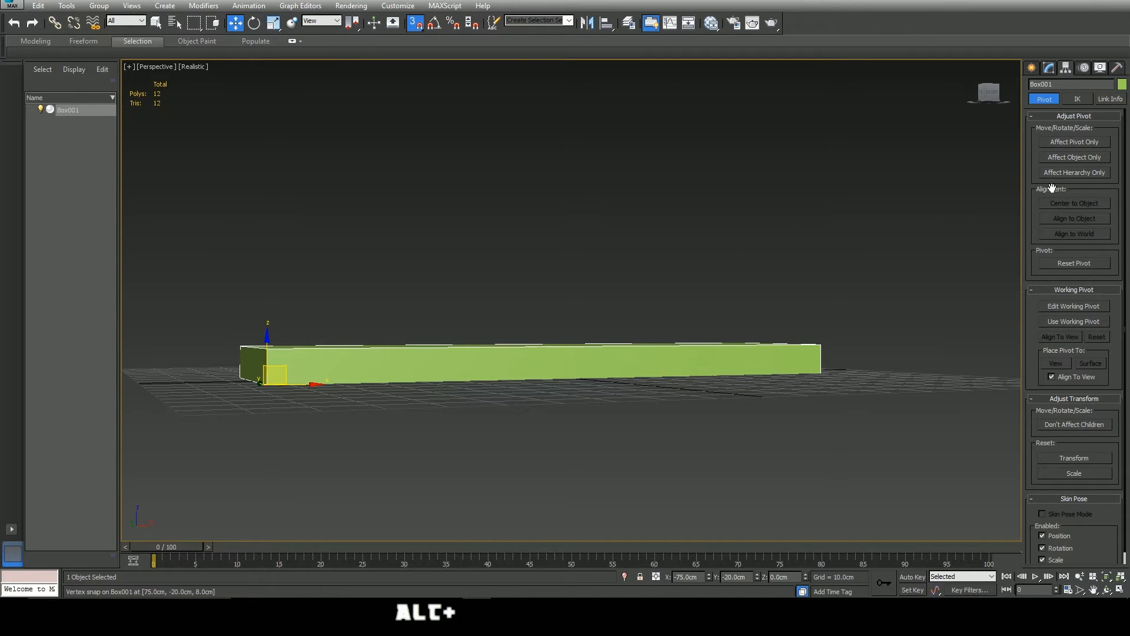
left_click(1064, 143)
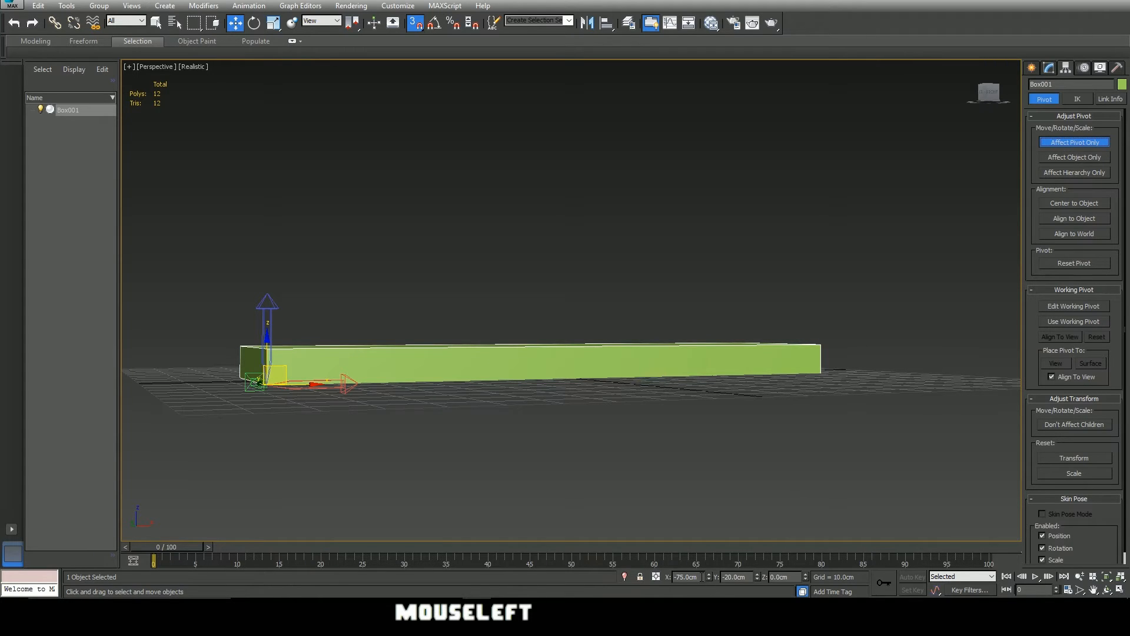
left_click_drag(702, 577, 658, 580)
type("0")
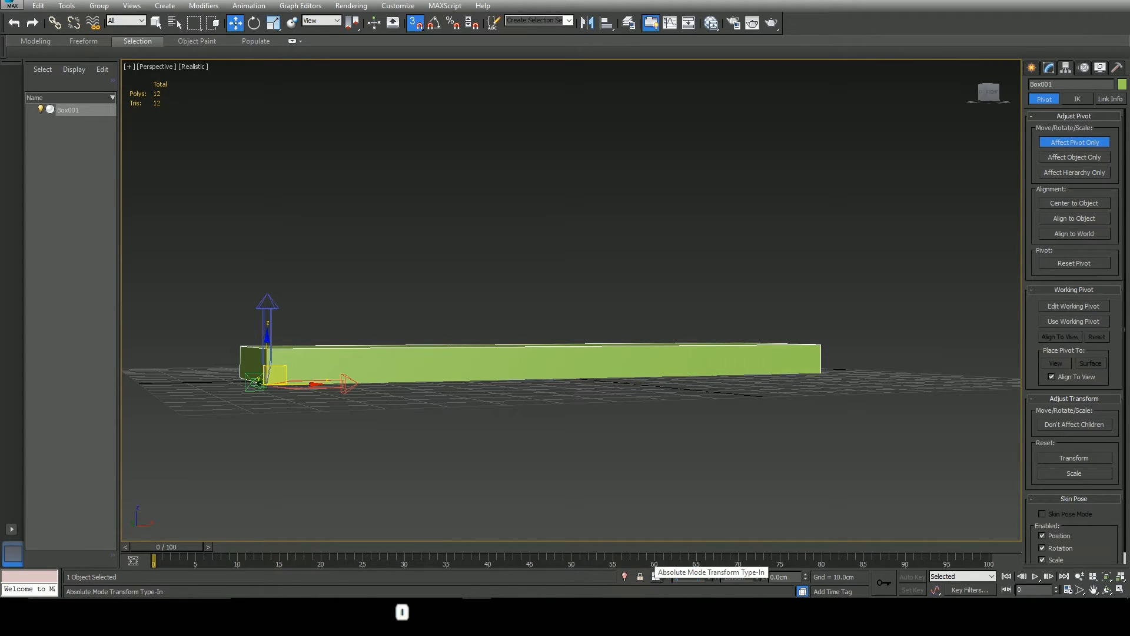
key("Return")
left_click(736, 576)
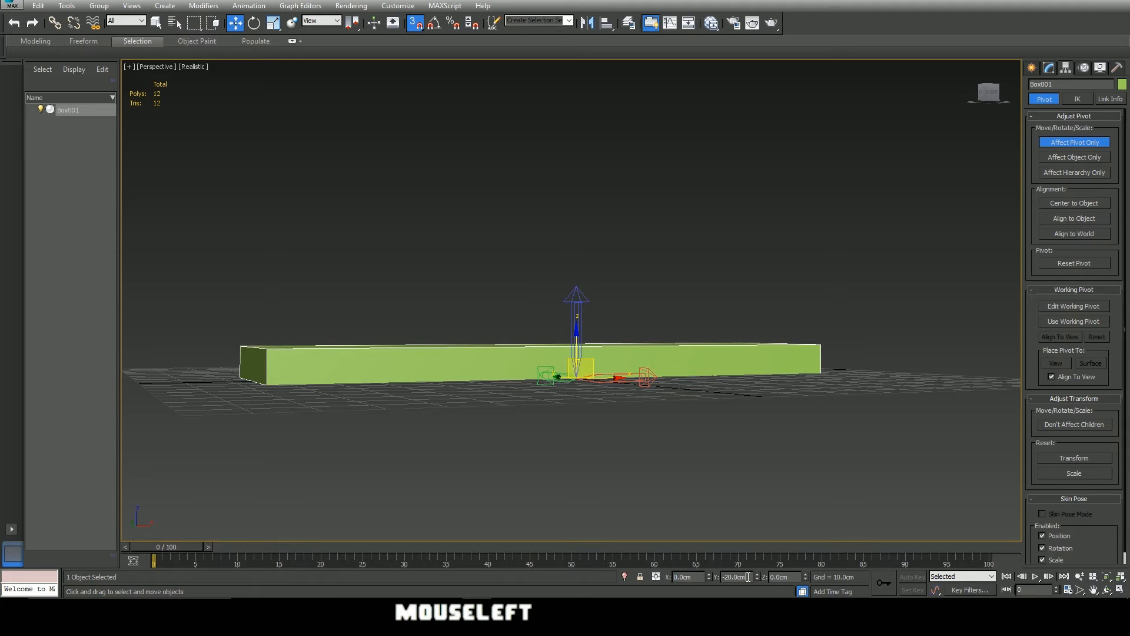
type("0")
key("Return")
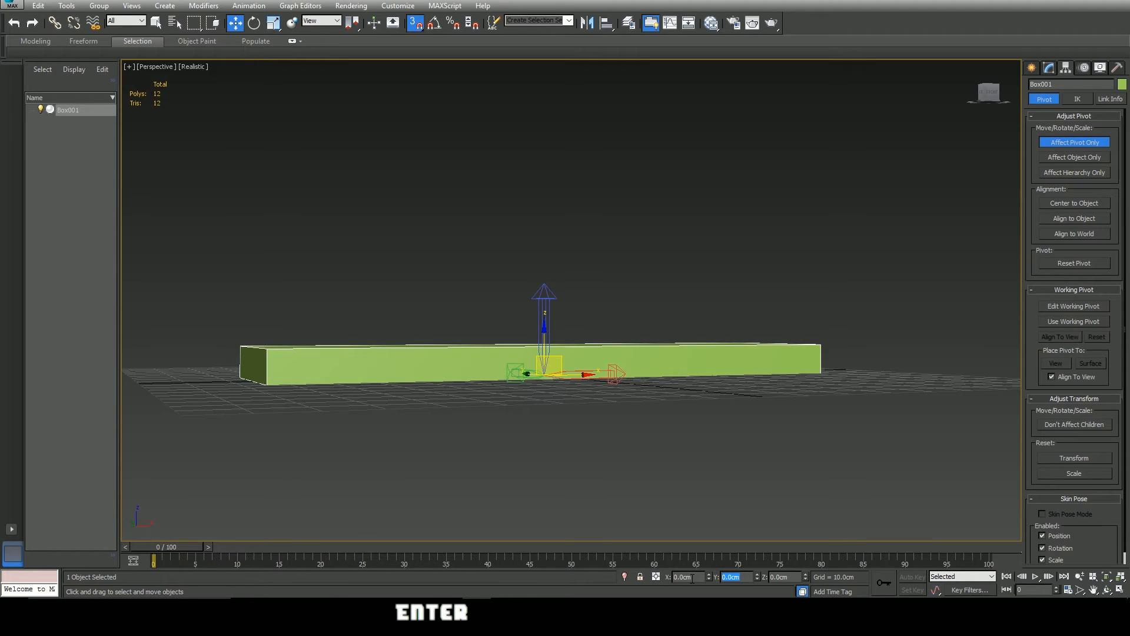
middle_click_drag(630, 308, 611, 331, "alt")
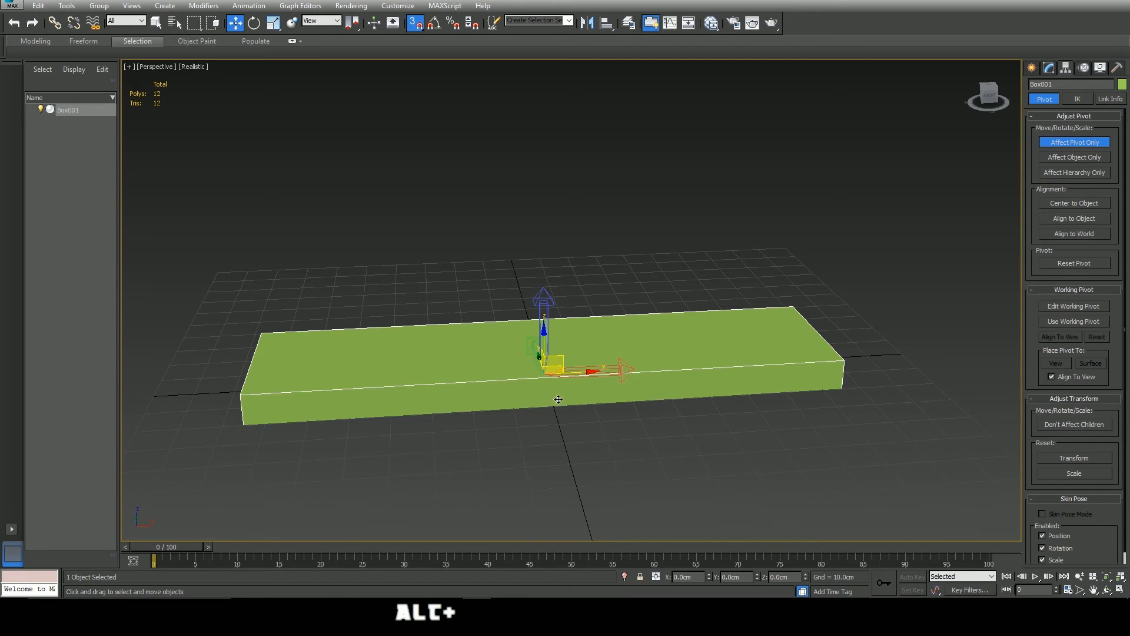
middle_click_drag(558, 399, 523, 386, "alt")
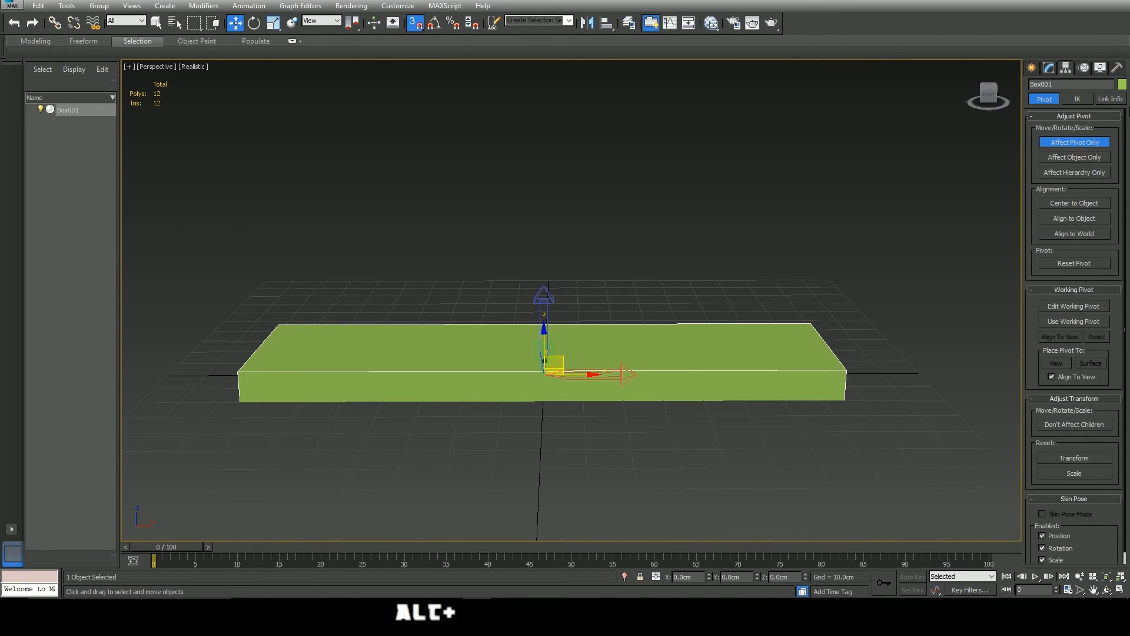
left_click(1066, 143)
- Display the box's modifier stack and dimension parameters, and inspect how its underside sits on the grid
left_click(1050, 68)
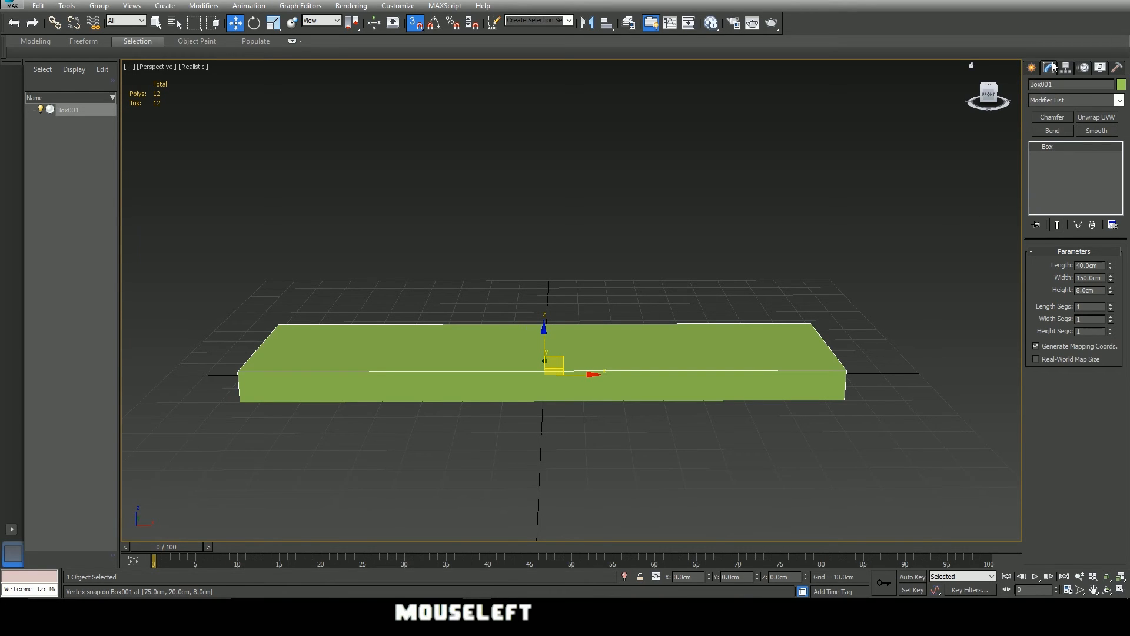
middle_click_drag(677, 341, 597, 349, "alt")
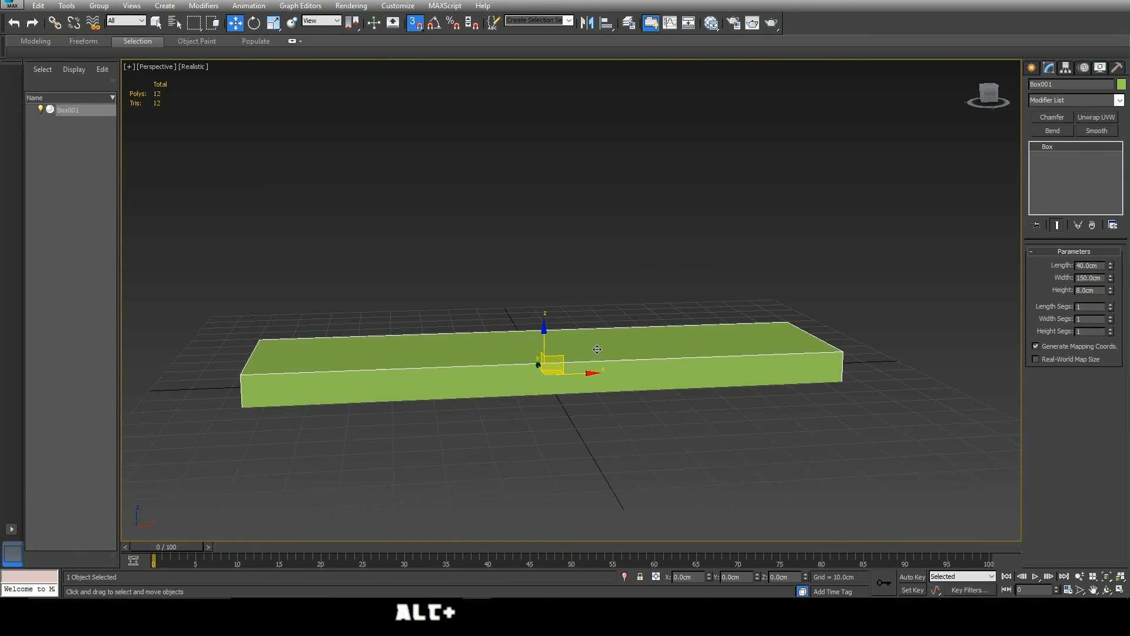
middle_click_drag(593, 365, 570, 374, "alt")
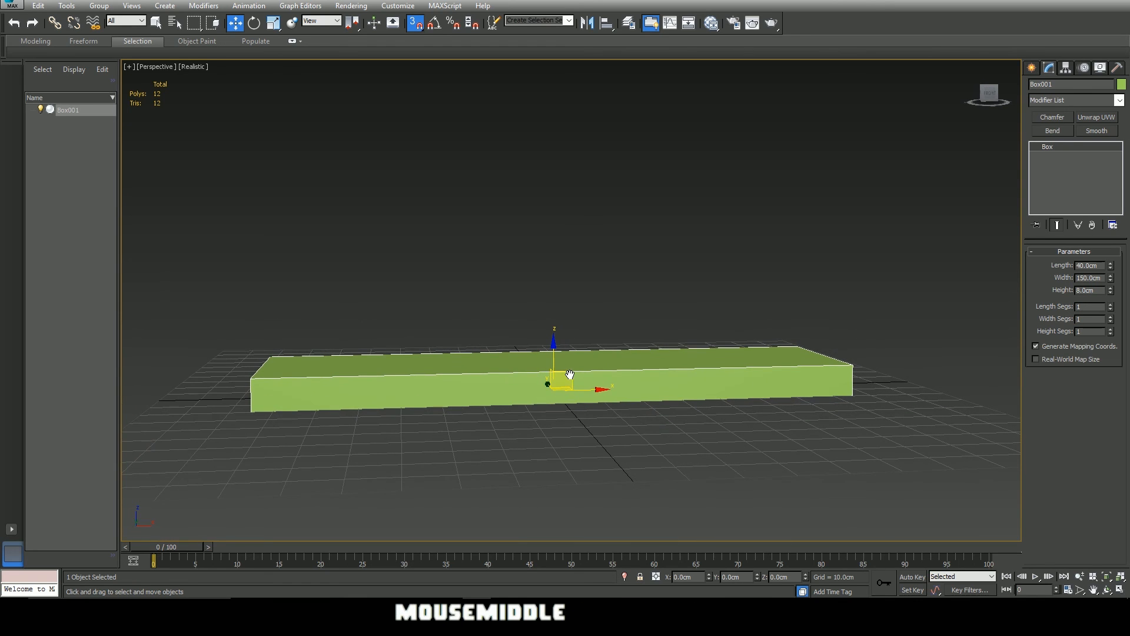